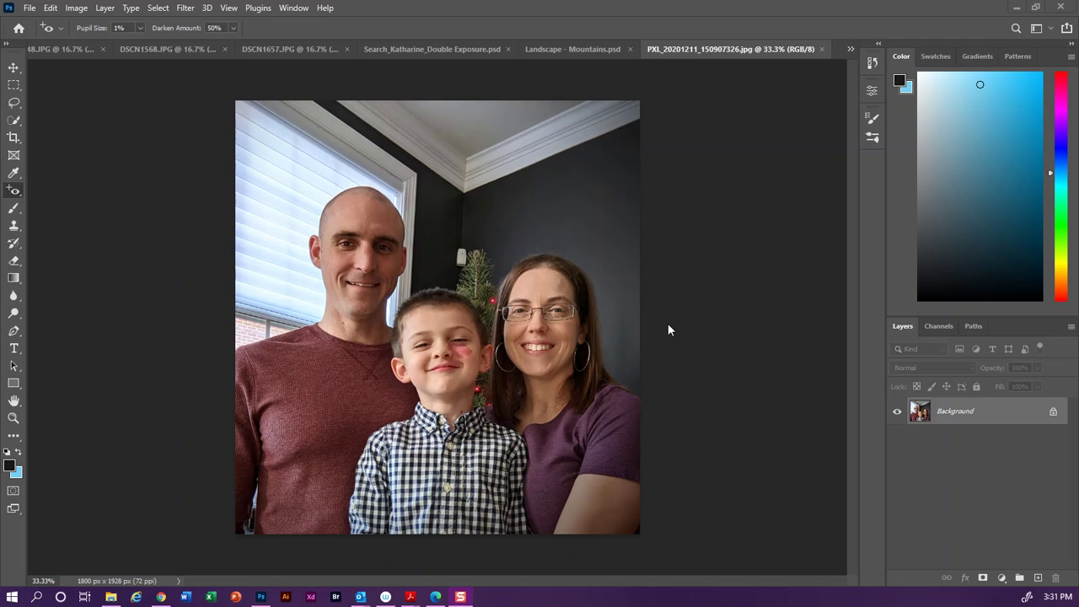
# Unlock the background layer, duplicate it as Layer 0 copy, then select the Spot Healing Brush.
pyautogui.click(1054, 411)
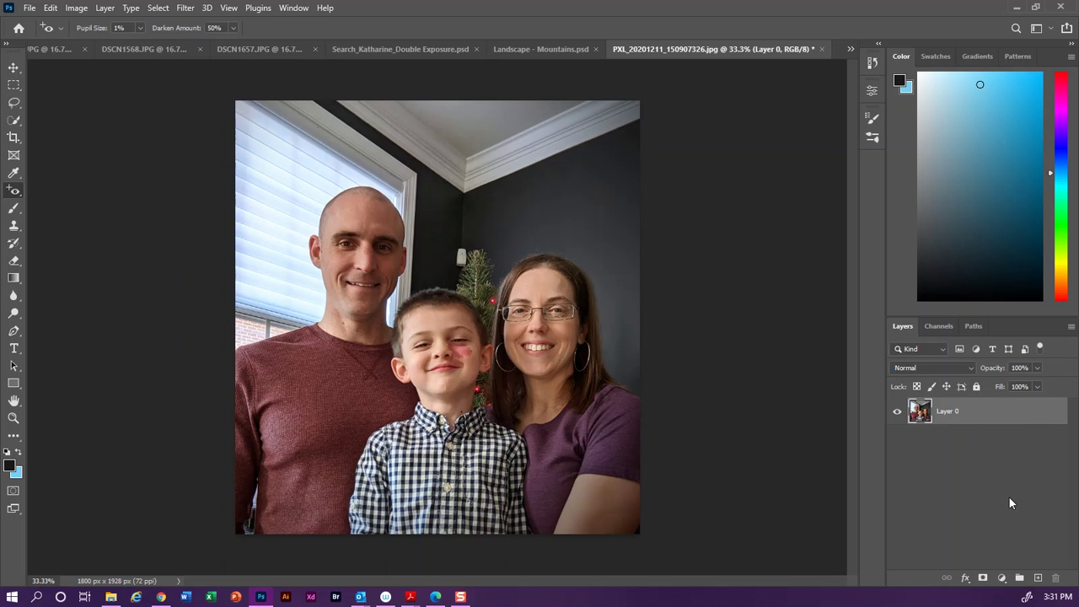
pyautogui.hotkey('ctrl', 'j')
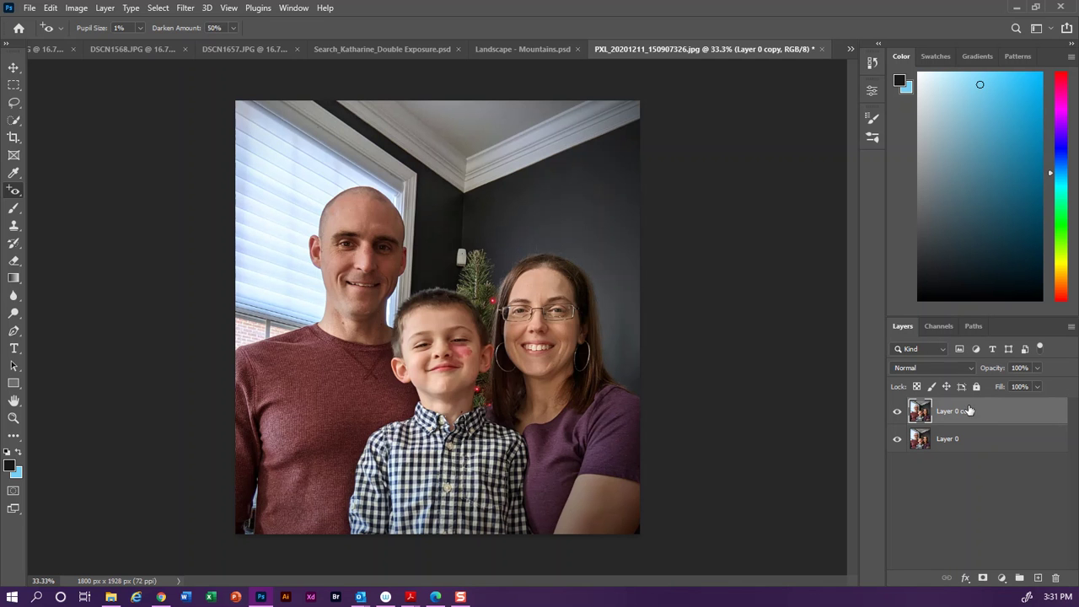
pyautogui.rightClick(13, 191)
pyautogui.click(30, 189)
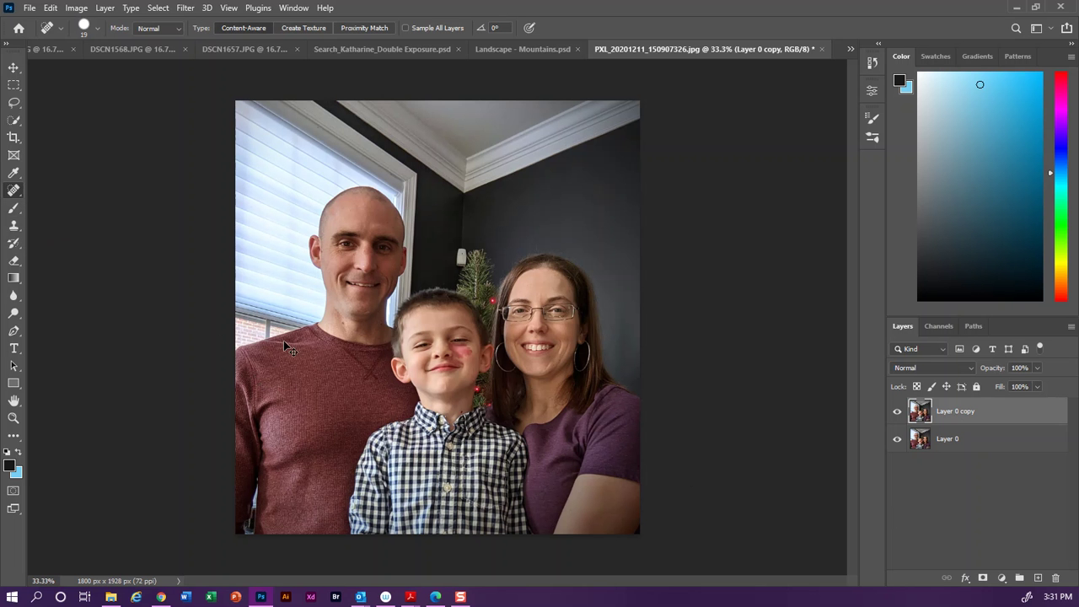
# Zoom to 200% on the white wall box above the tree, then select Quick Selection.
pyautogui.hotkey('ctrl', '+')
pyautogui.hotkey('ctrl', '+')
pyautogui.hotkey('ctrl', '+')
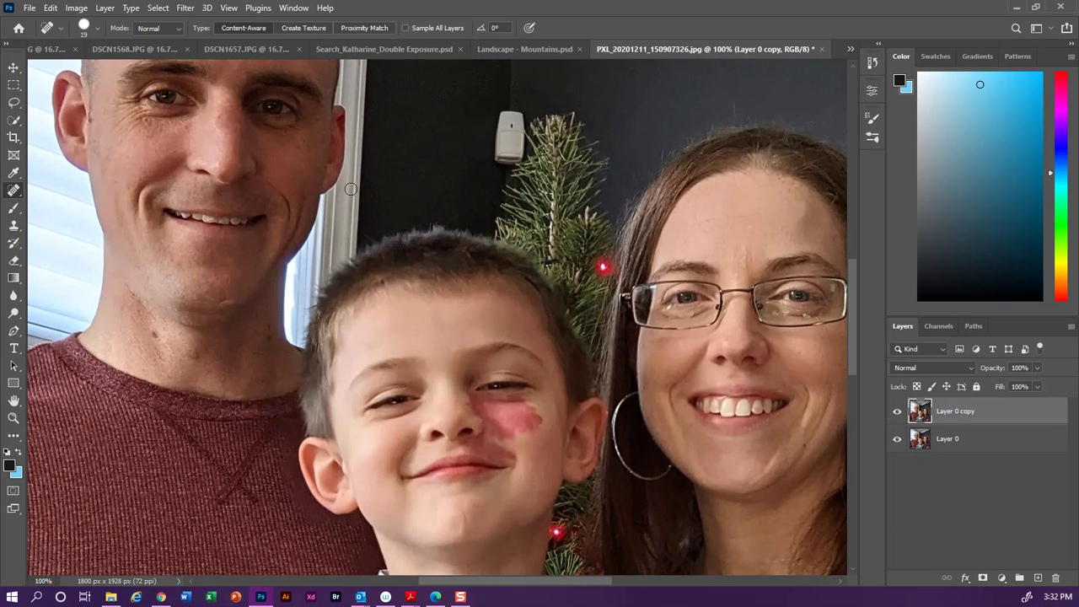
pyautogui.scroll(5, 350, 188)
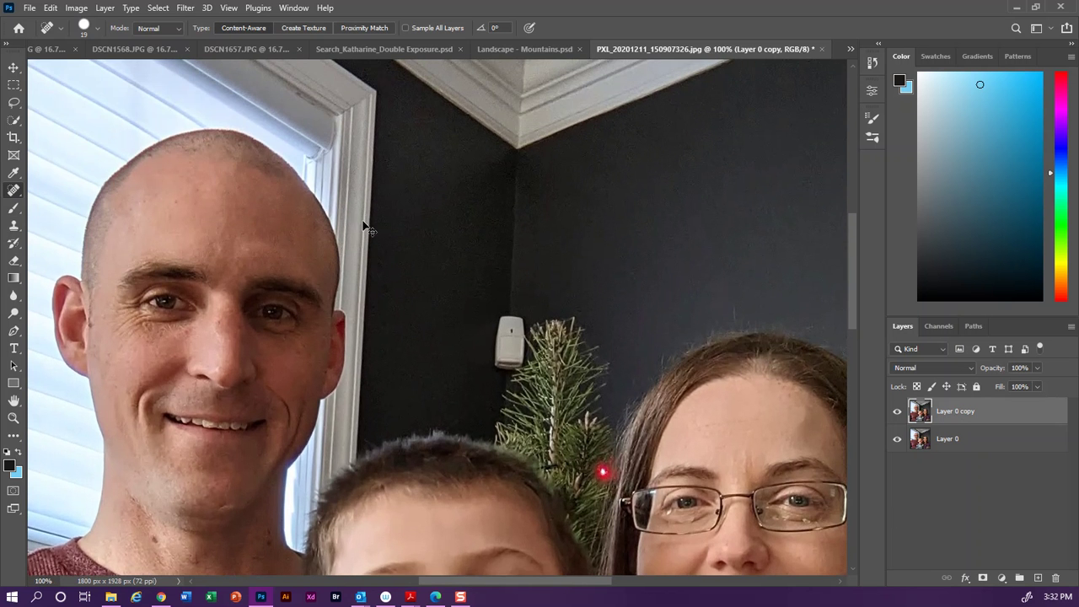
pyautogui.hotkey('ctrl', '+')
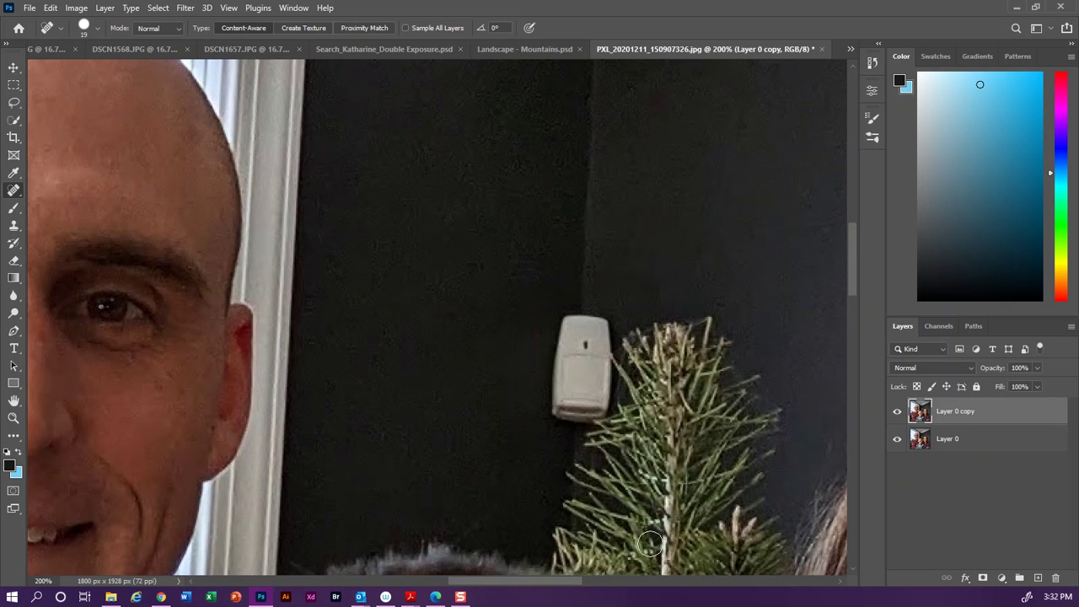
pyautogui.moveTo(574, 580); pyautogui.dragTo(593, 580)
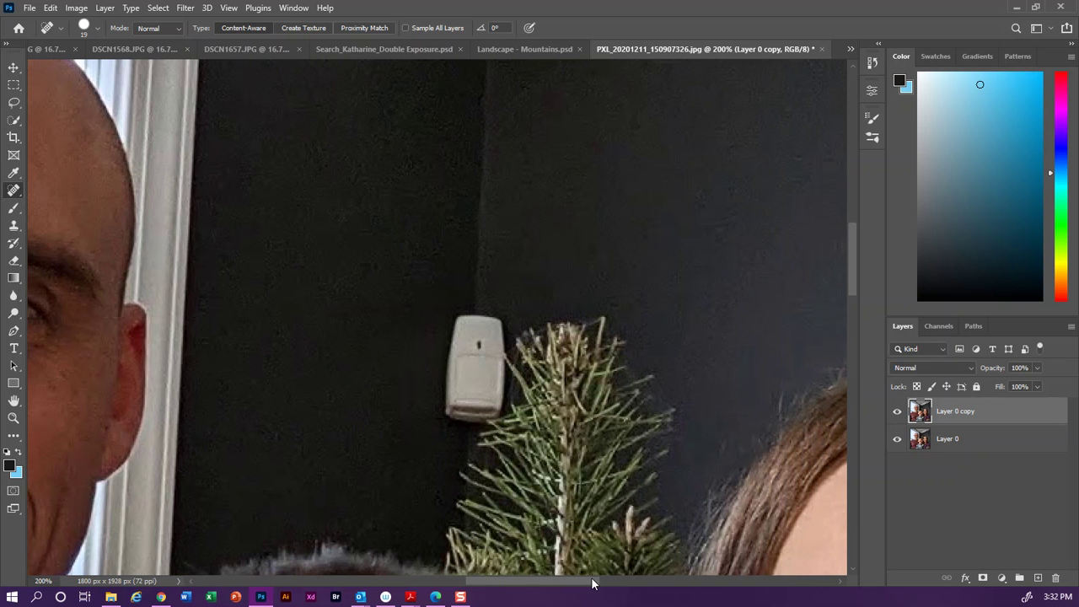
pyautogui.click(15, 122)
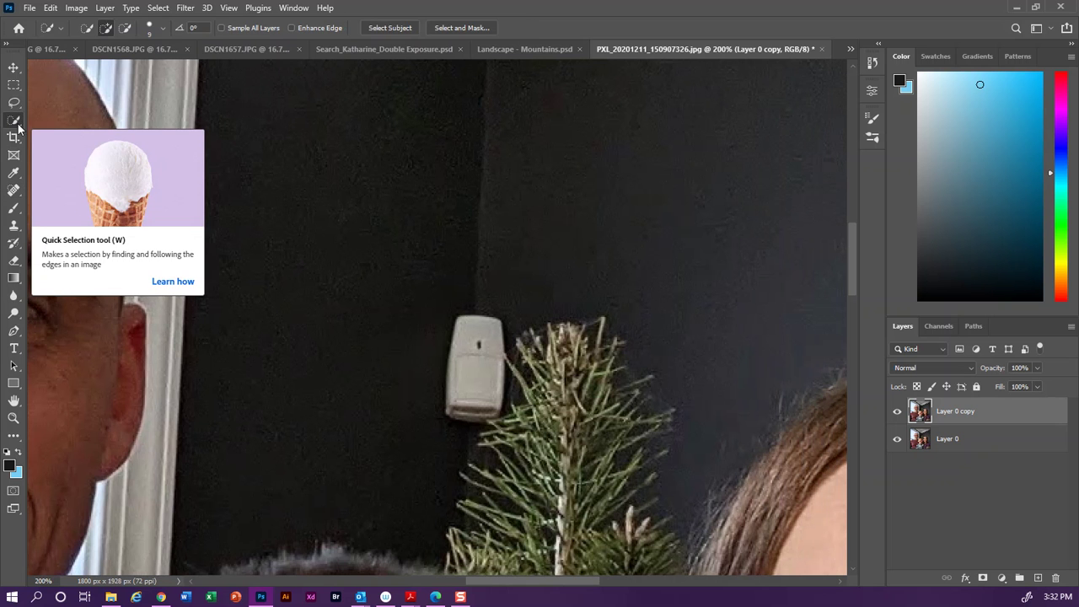
# Quick-select the white wall box and Content-Aware fill it through Edit > Fill.
pyautogui.moveTo(486, 403)
pyautogui.mouseDown()
pyautogui.moveTo(456, 408)
pyautogui.moveTo(490, 411)
pyautogui.mouseUp()
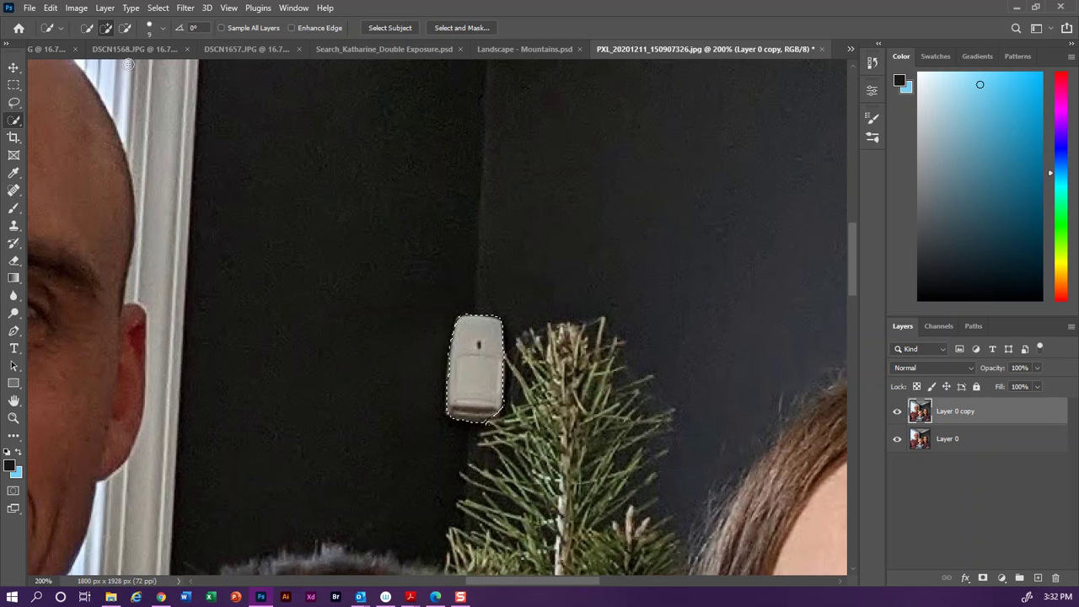
pyautogui.click(76, 7)
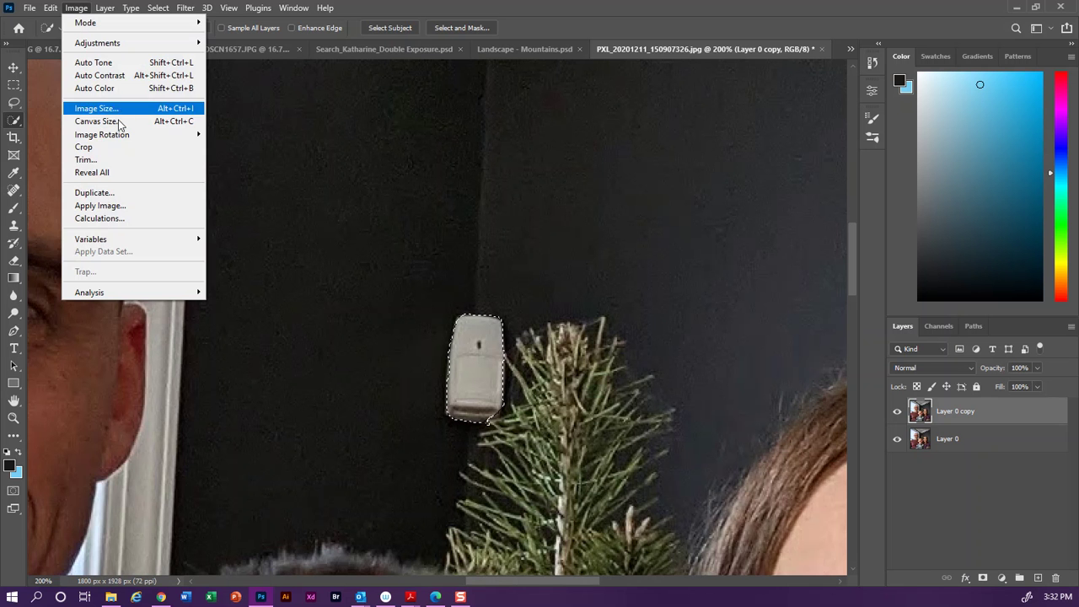
pyautogui.moveTo(51, 7)
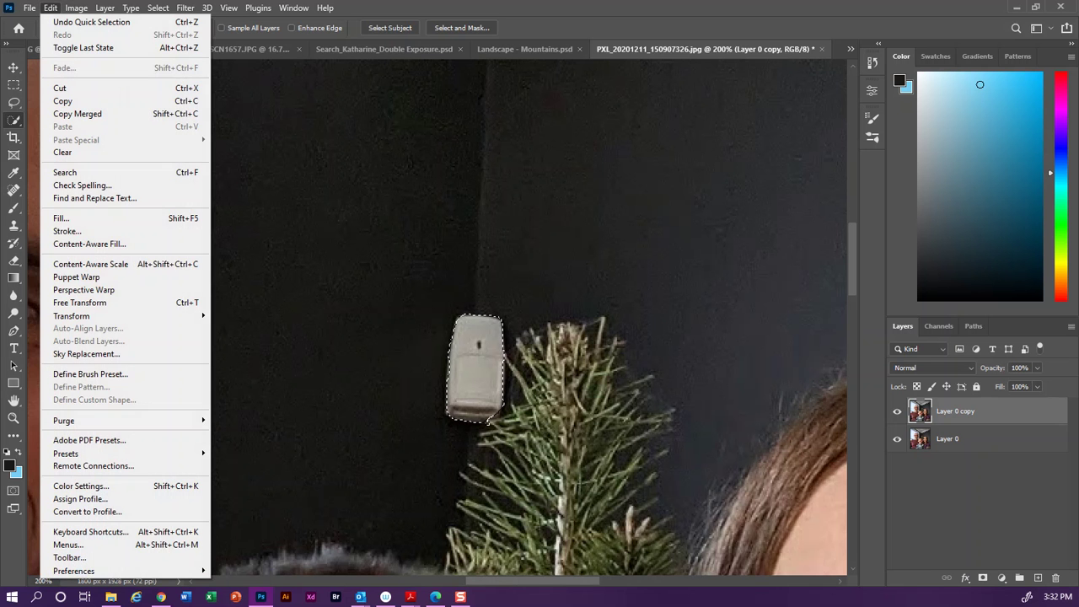
pyautogui.click(90, 224)
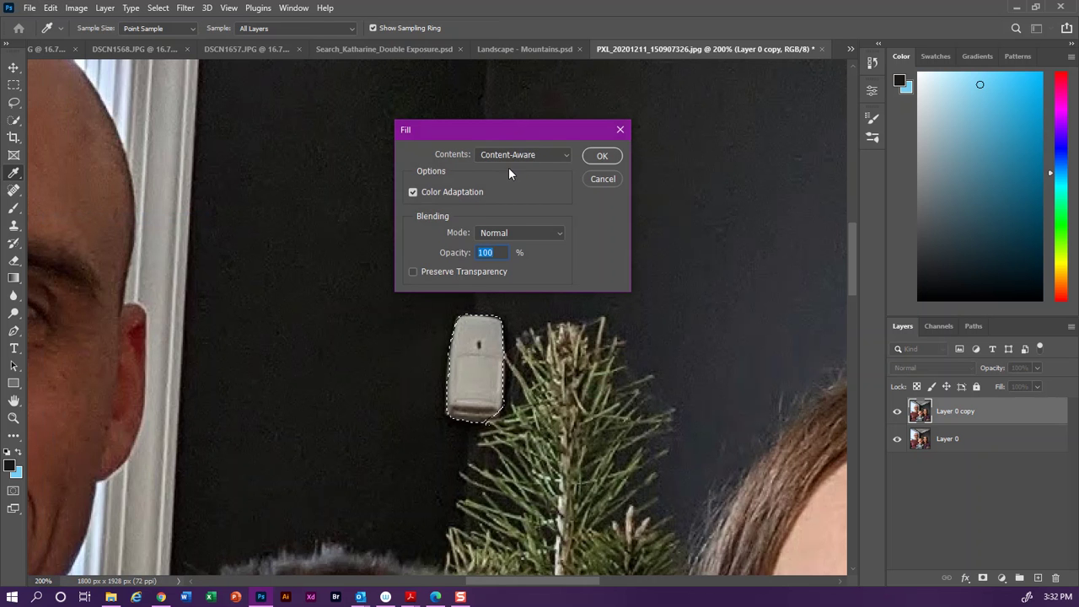
pyautogui.click(602, 155)
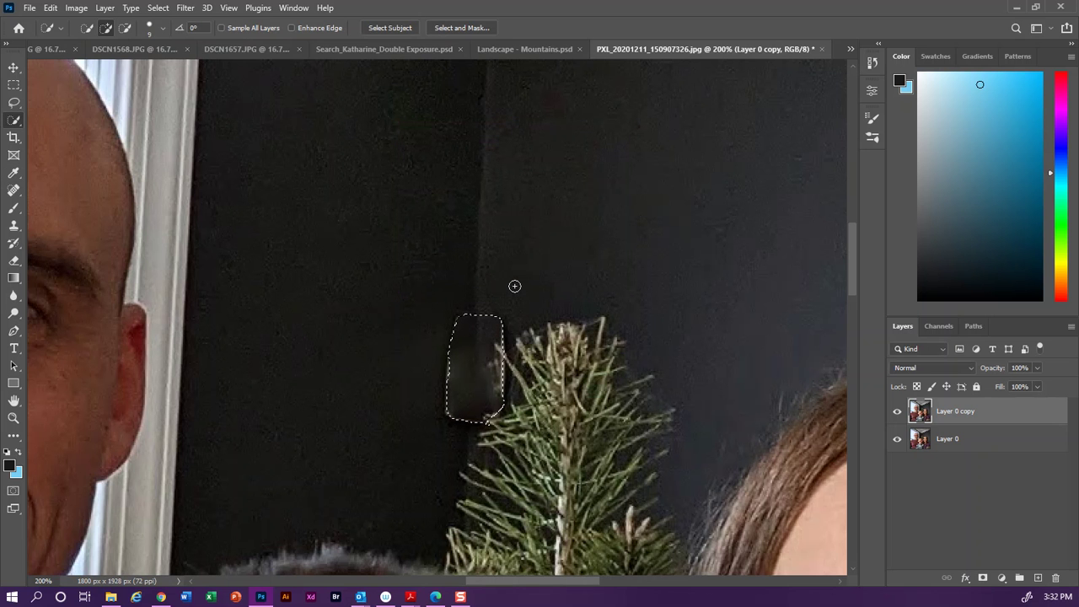
# Deselect the filled area and discard a trial selection of the dark leftover patch.
pyautogui.hotkey('ctrl', 'd')
pyautogui.moveTo(460, 386)
pyautogui.mouseDown()
pyautogui.moveTo(458, 321)
pyautogui.moveTo(487, 440)
pyautogui.mouseUp()
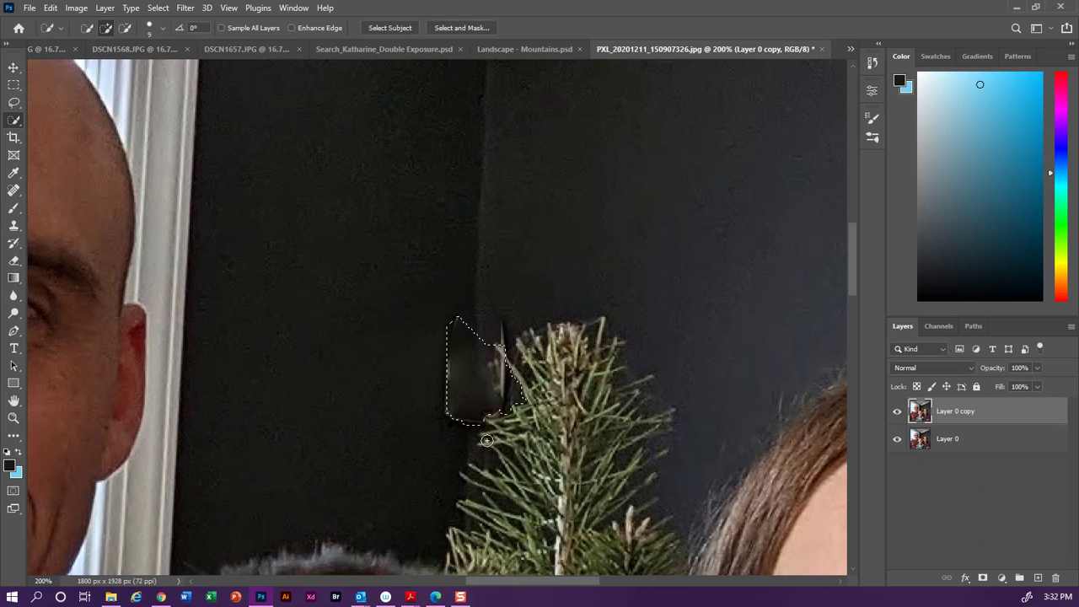
pyautogui.hotkey('ctrl', 'd')
# Lasso the leftover box edge, Content-Aware fill it, and outline the remaining dark smudge.
pyautogui.click(14, 102)
pyautogui.moveTo(465, 322); pyautogui.dragTo(453, 384)
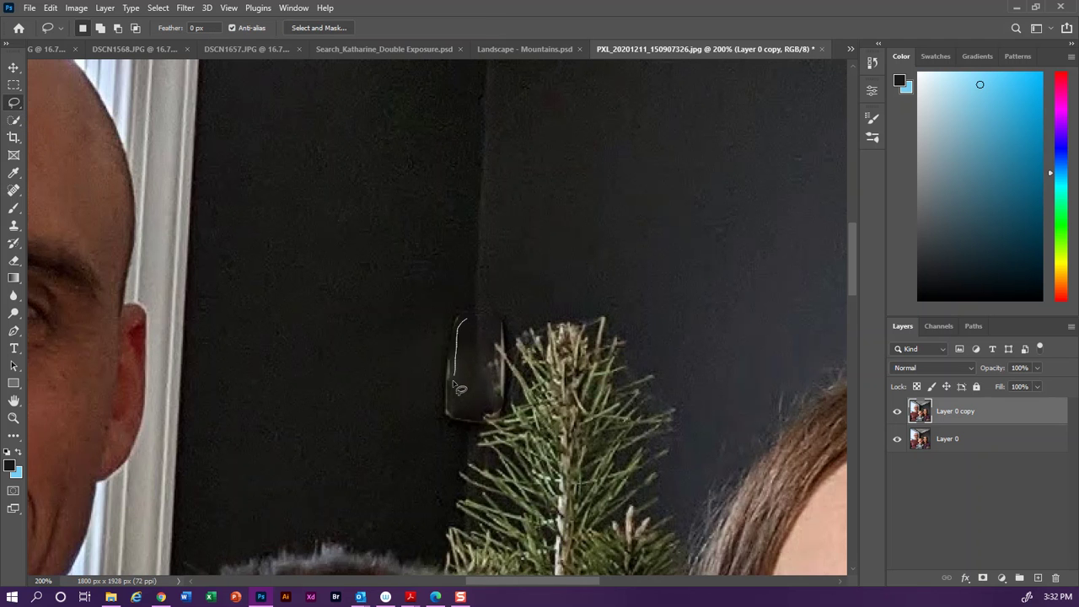
pyautogui.moveTo(461, 427)
pyautogui.mouseDown()
pyautogui.moveTo(447, 419)
pyautogui.moveTo(439, 376)
pyautogui.moveTo(466, 324)
pyautogui.mouseUp()
pyautogui.click(50, 8)
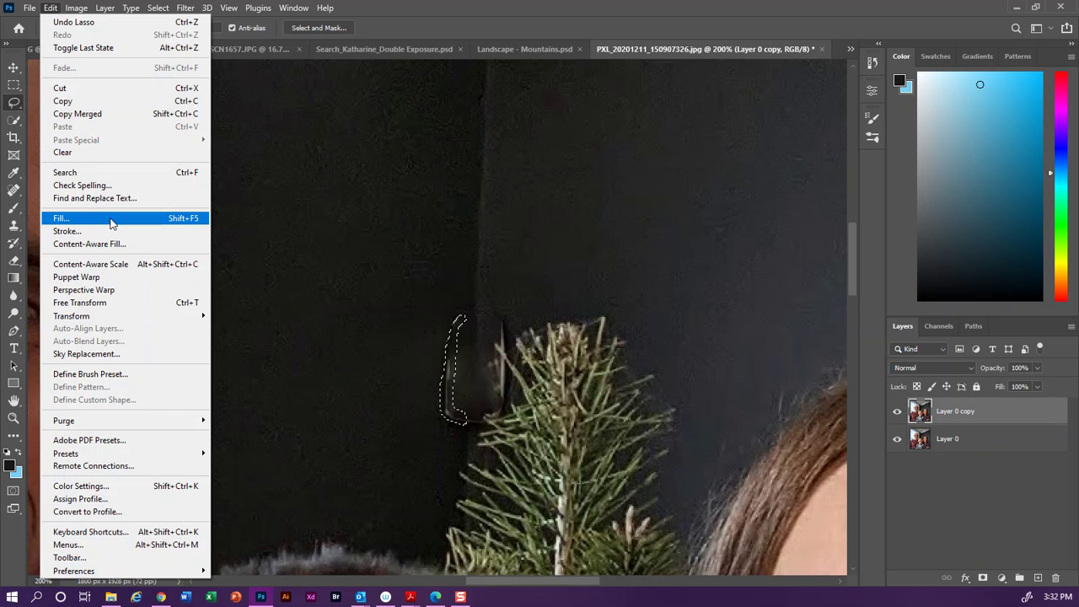
pyautogui.click(150, 221)
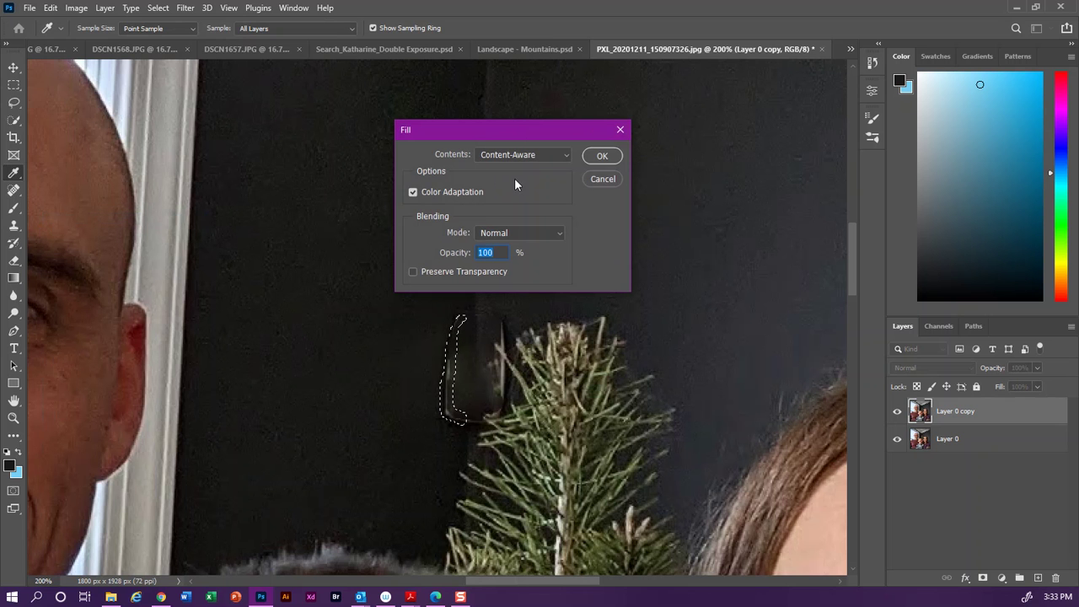
pyautogui.click(602, 155)
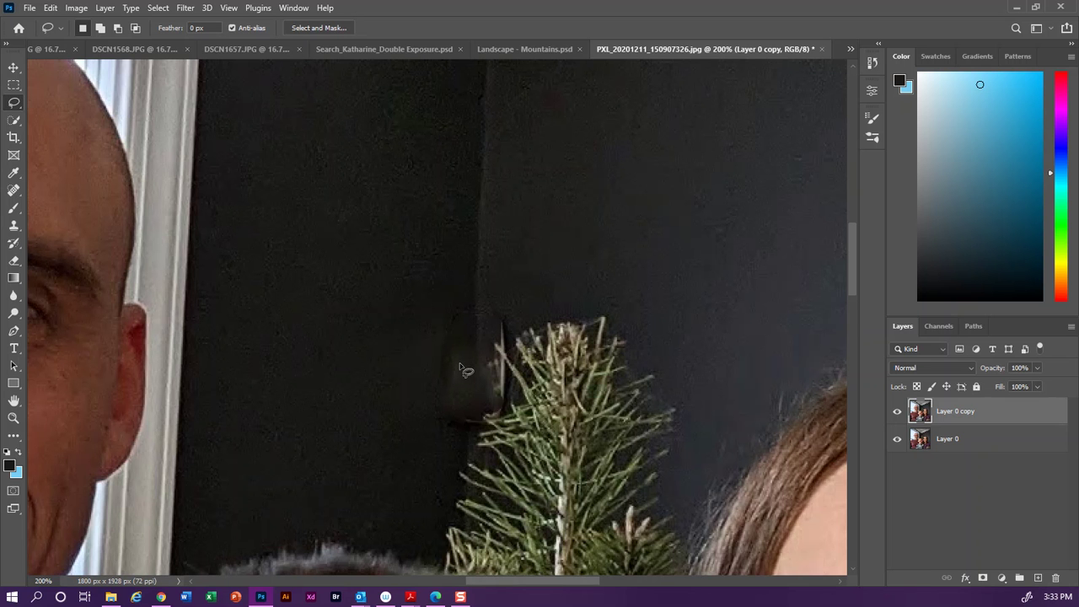
pyautogui.moveTo(460, 347)
pyautogui.mouseDown()
pyautogui.moveTo(453, 395)
pyautogui.moveTo(475, 368)
pyautogui.moveTo(463, 353)
pyautogui.mouseUp()
# Content-Aware fill the outlined smudge and a dark sliver beside the tree top.
pyautogui.click(50, 8)
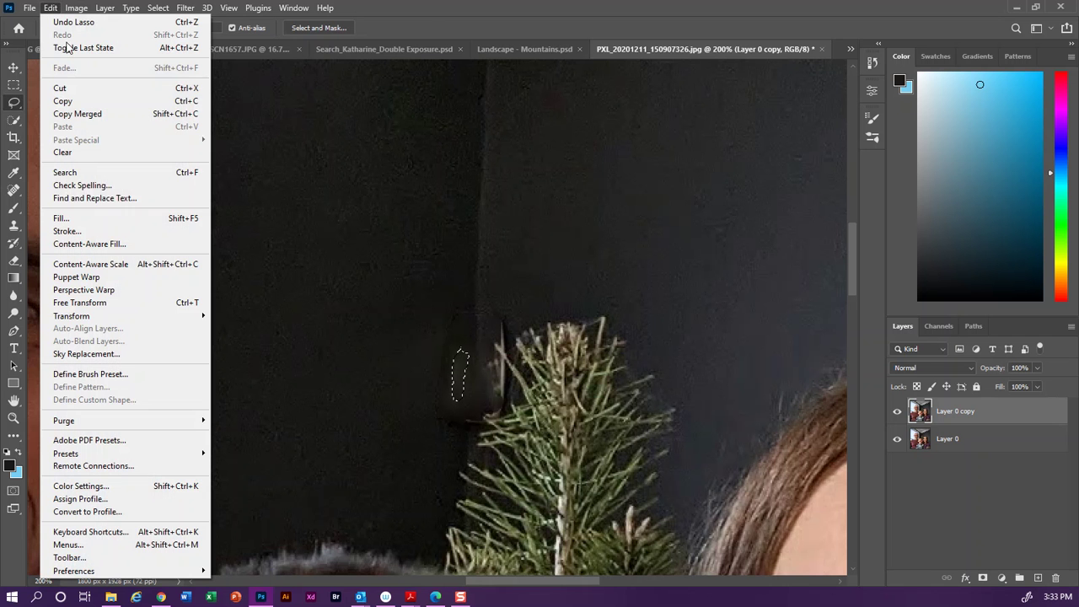
pyautogui.click(199, 218)
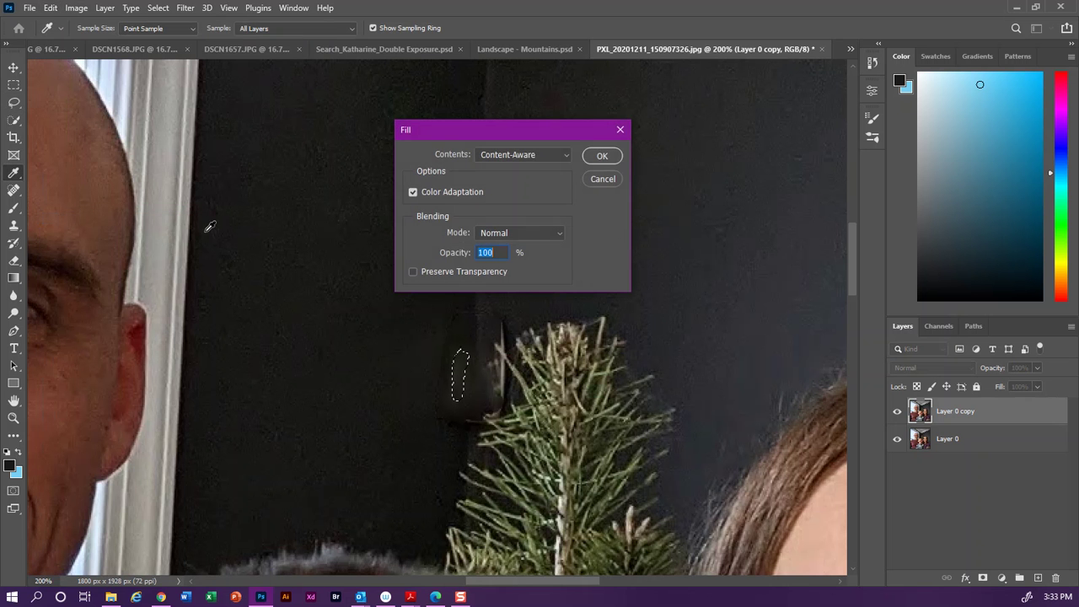
pyautogui.click(604, 157)
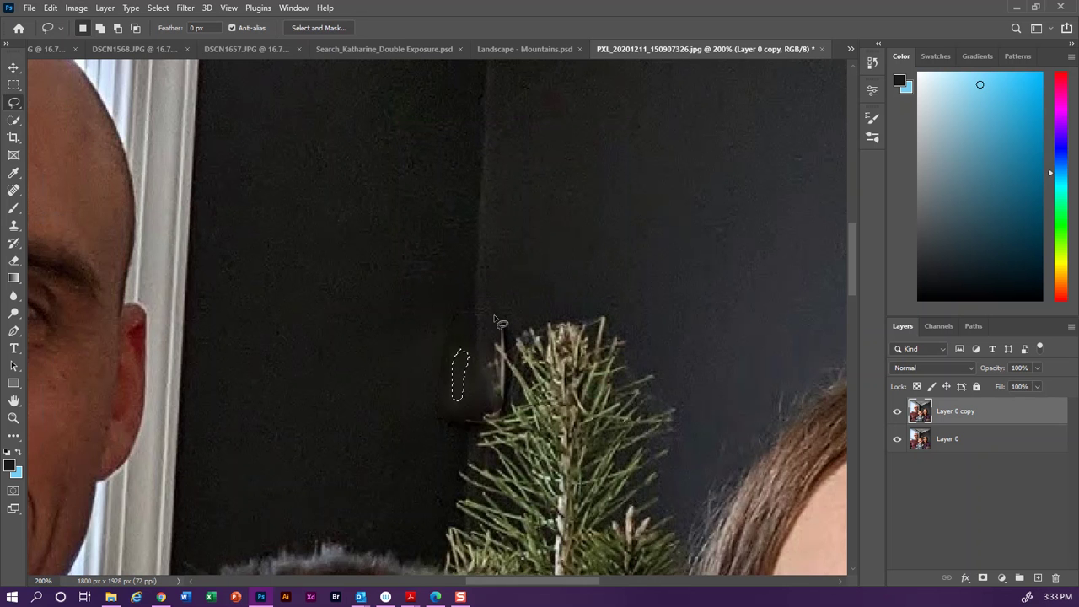
pyautogui.moveTo(495, 316)
pyautogui.mouseDown()
pyautogui.moveTo(505, 353)
pyautogui.moveTo(496, 317)
pyautogui.mouseUp()
pyautogui.click(51, 7)
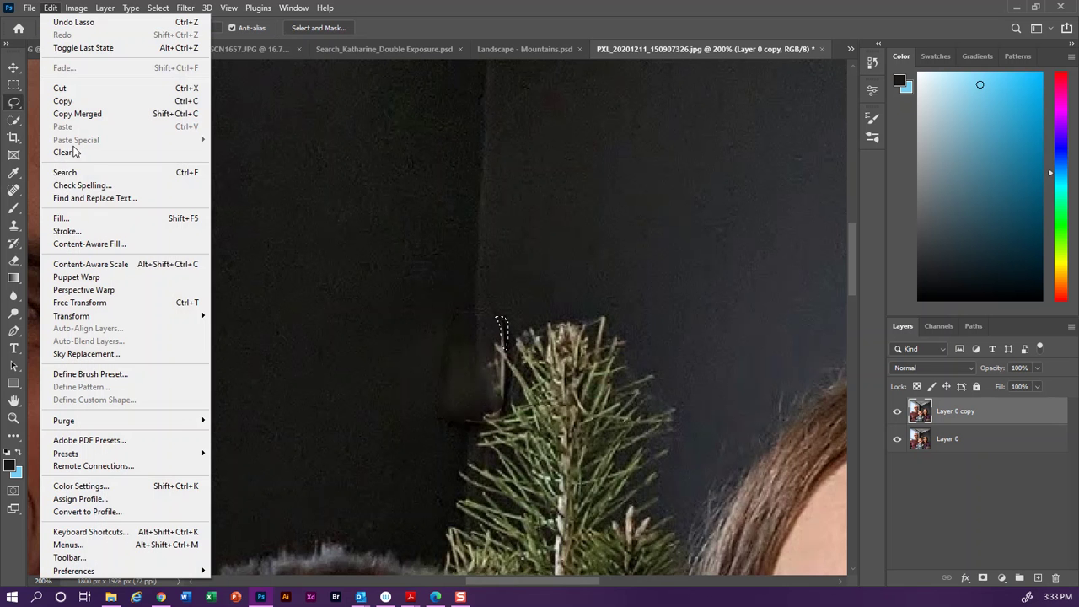
pyautogui.click(77, 220)
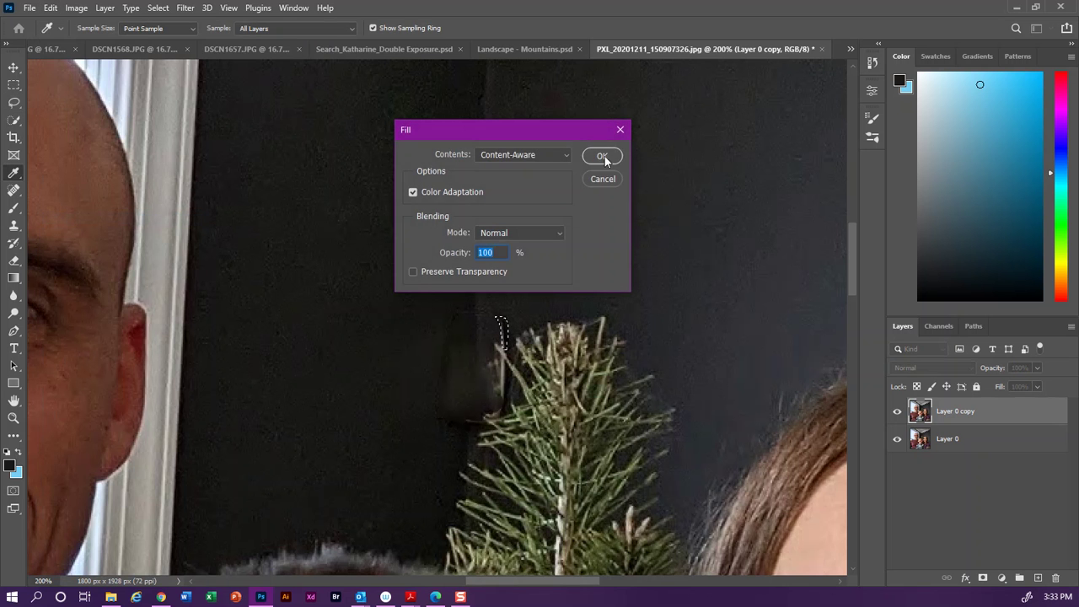
pyautogui.click(608, 156)
pyautogui.hotkey('ctrl', 'd')
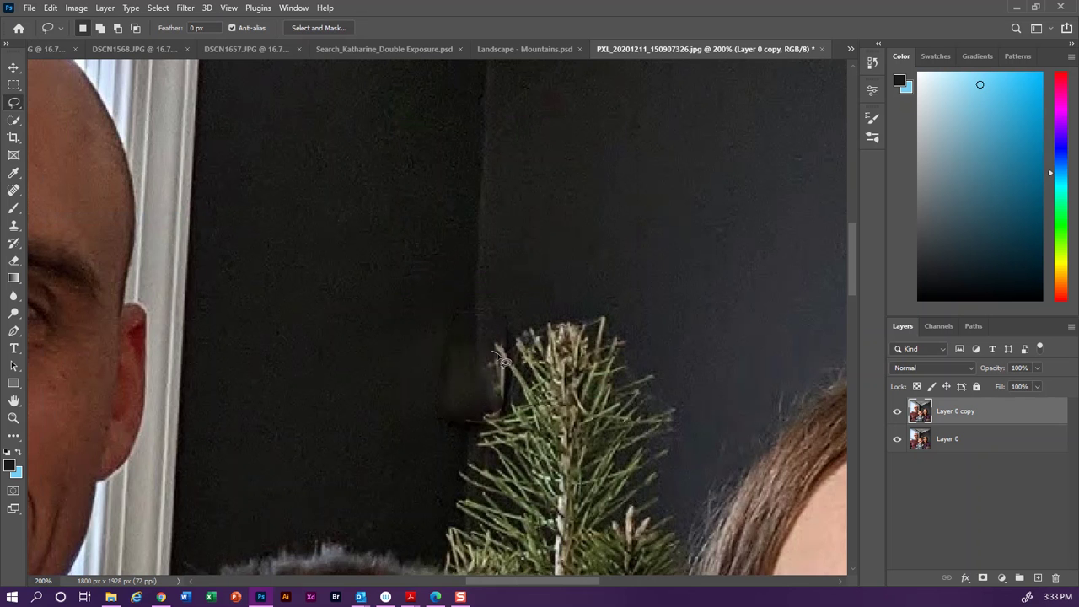
# Content-Aware fill another sliver along the tree's edge and a small dark spot left of it.
pyautogui.moveTo(498, 354)
pyautogui.mouseDown()
pyautogui.moveTo(507, 404)
pyautogui.moveTo(497, 406)
pyautogui.moveTo(497, 353)
pyautogui.mouseUp()
pyautogui.click(51, 8)
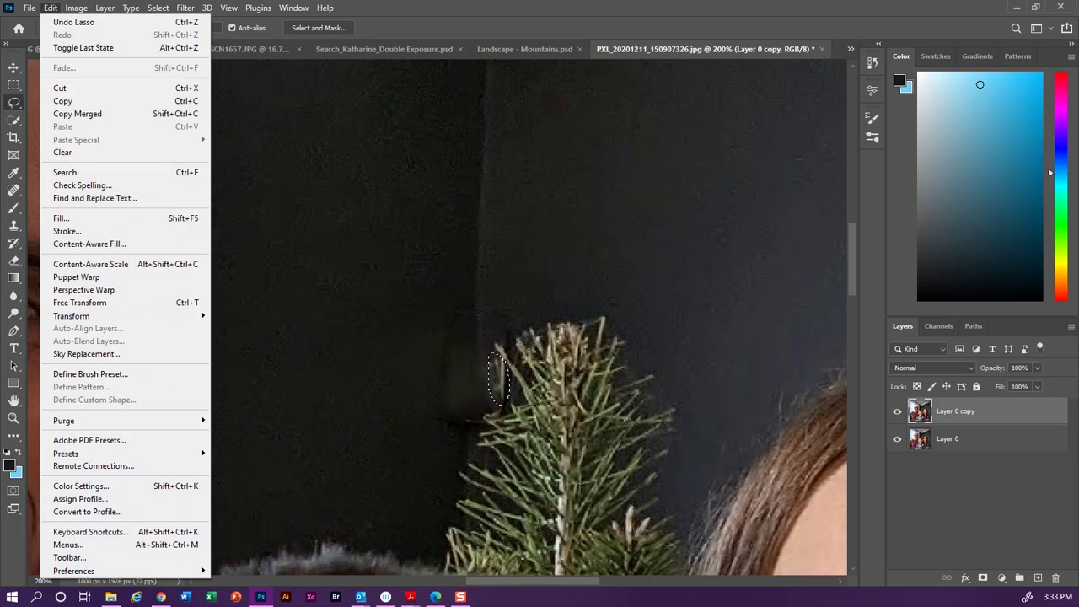
pyautogui.click(96, 216)
pyautogui.click(605, 155)
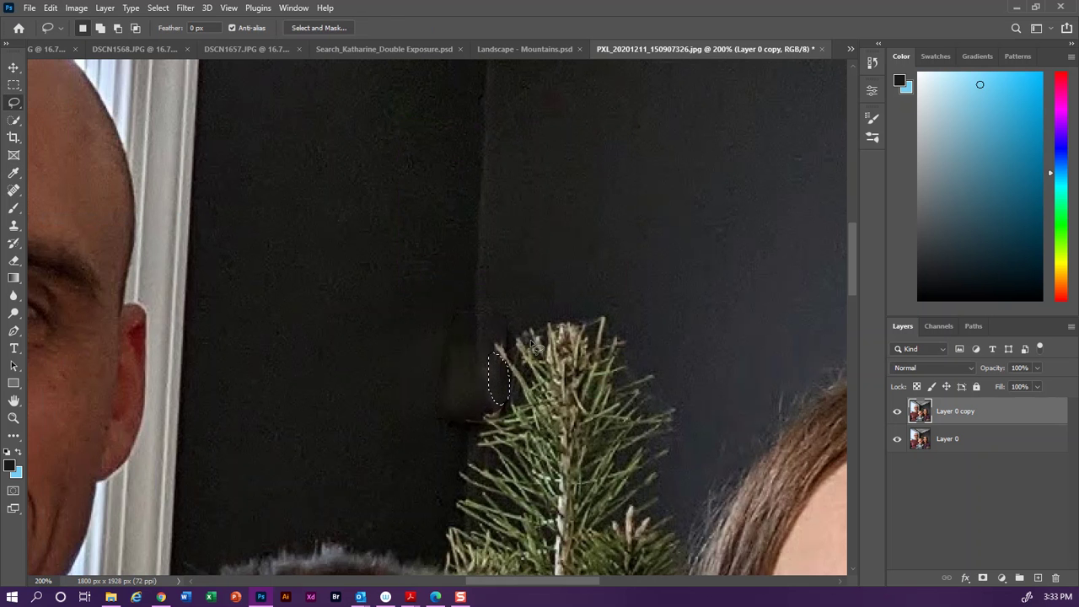
pyautogui.click(483, 429)
pyautogui.moveTo(474, 421); pyautogui.dragTo(469, 418)
pyautogui.click(51, 9)
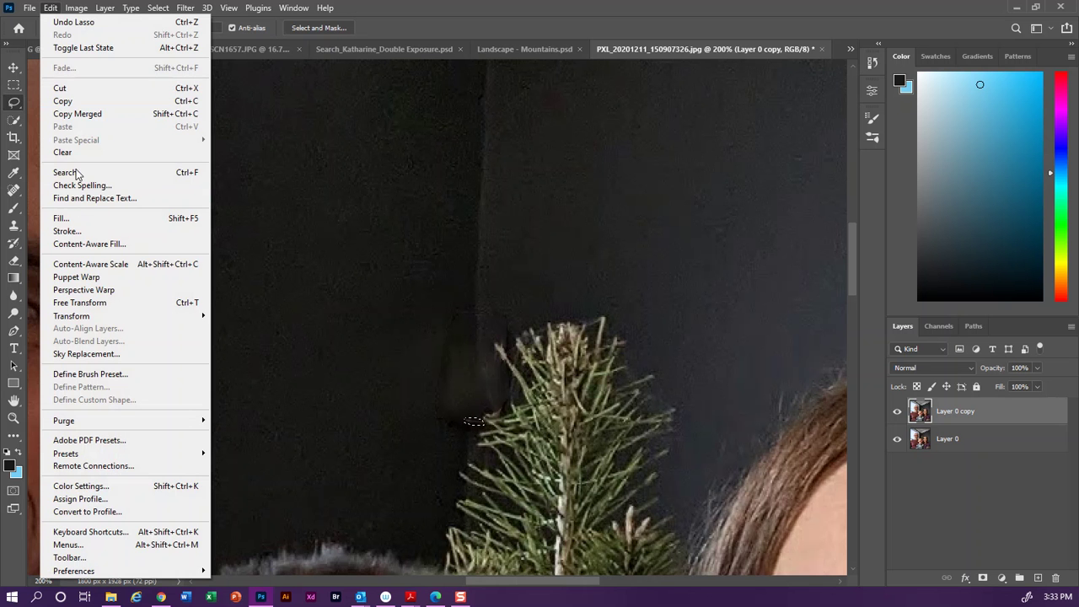
pyautogui.click(61, 218)
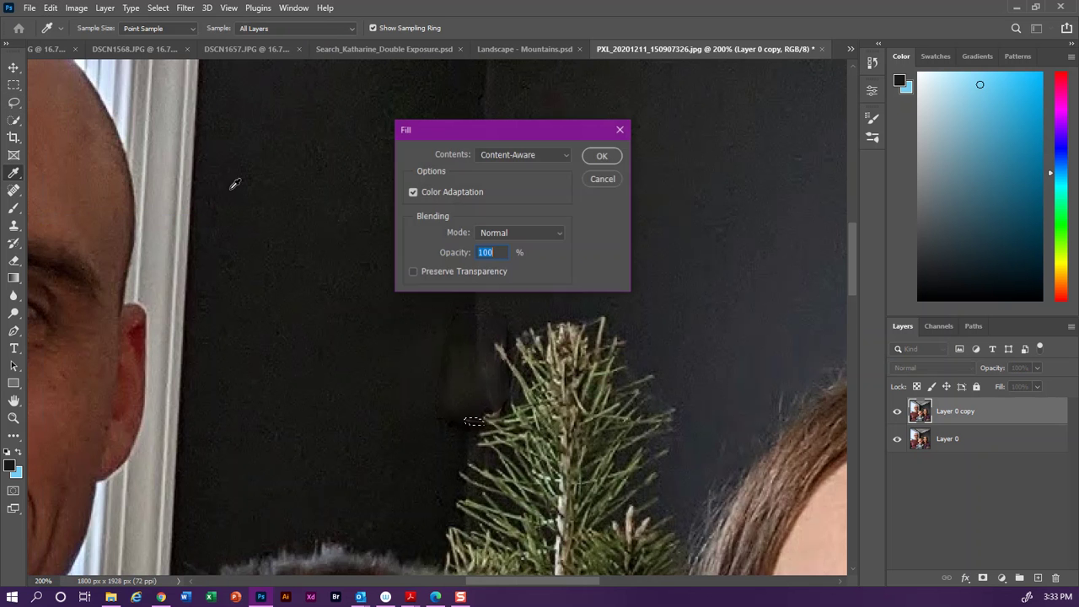
pyautogui.click(599, 156)
# Lasso the remaining dark edge beside the tree and Content-Aware fill it.
pyautogui.moveTo(496, 399)
pyautogui.mouseDown()
pyautogui.moveTo(481, 352)
pyautogui.moveTo(496, 405)
pyautogui.mouseUp()
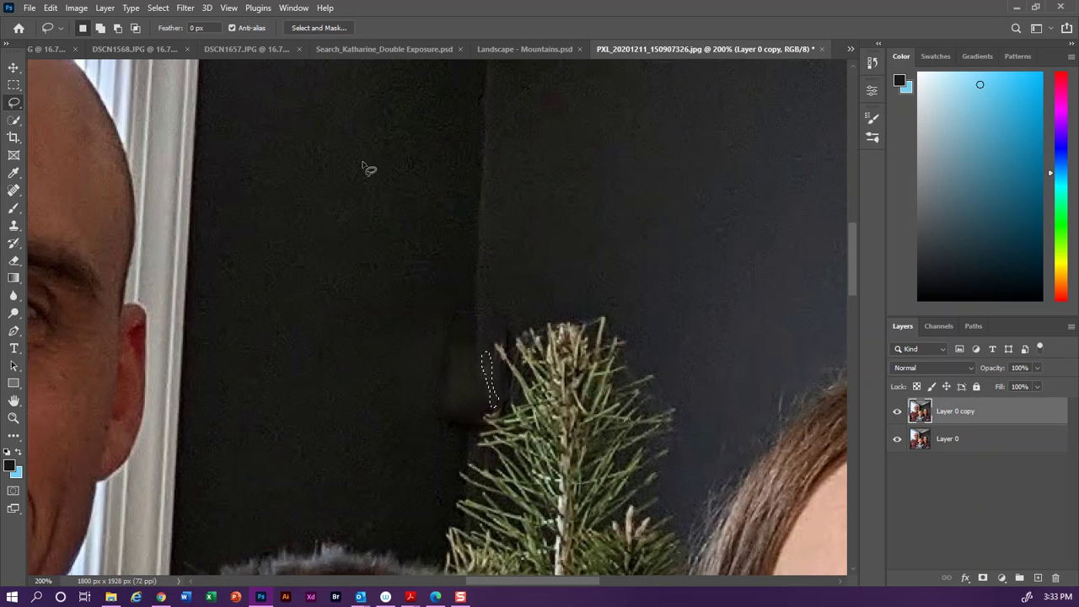
pyautogui.click(51, 8)
pyautogui.click(88, 219)
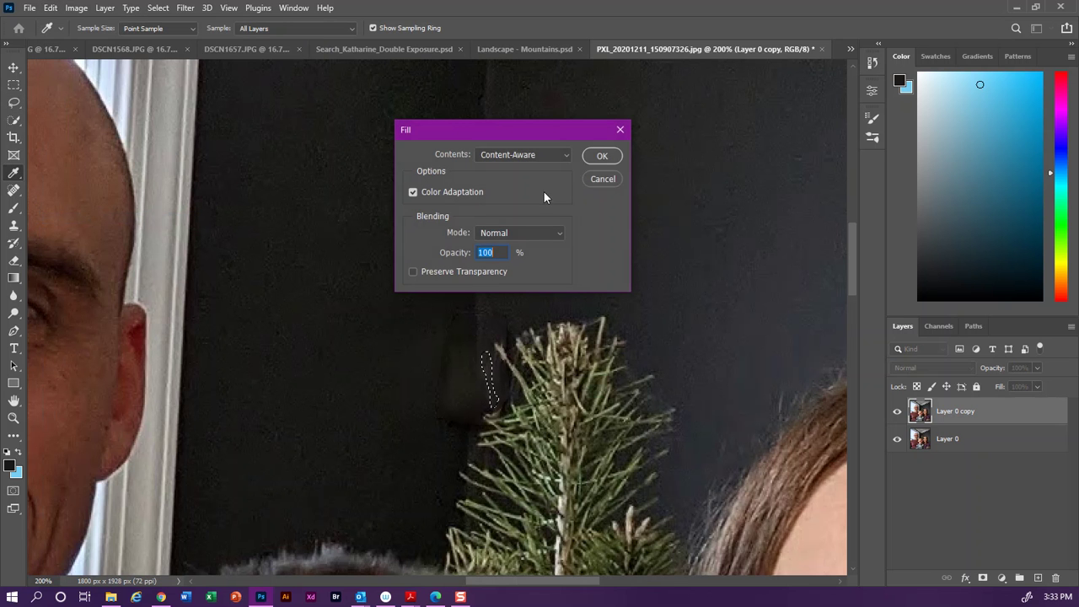
pyautogui.click(593, 155)
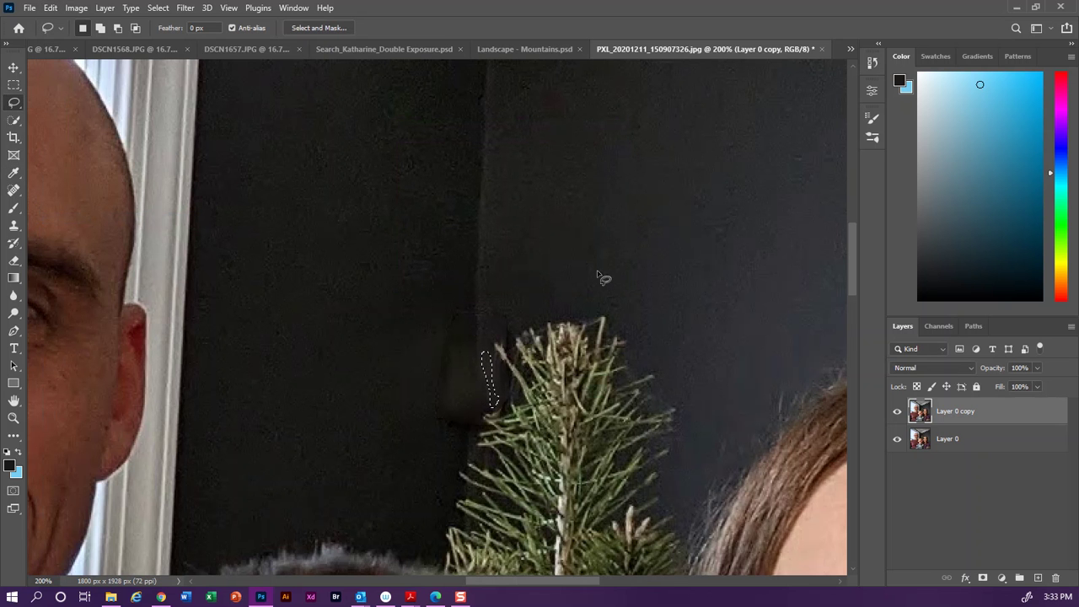
# Deselect and zoom out to 33.33% to view the whole family photo.
pyautogui.hotkey('ctrl', 'd')
pyautogui.hotkey('ctrl', '-')
pyautogui.hotkey('ctrl', '-')
pyautogui.hotkey('ctrl', '-')
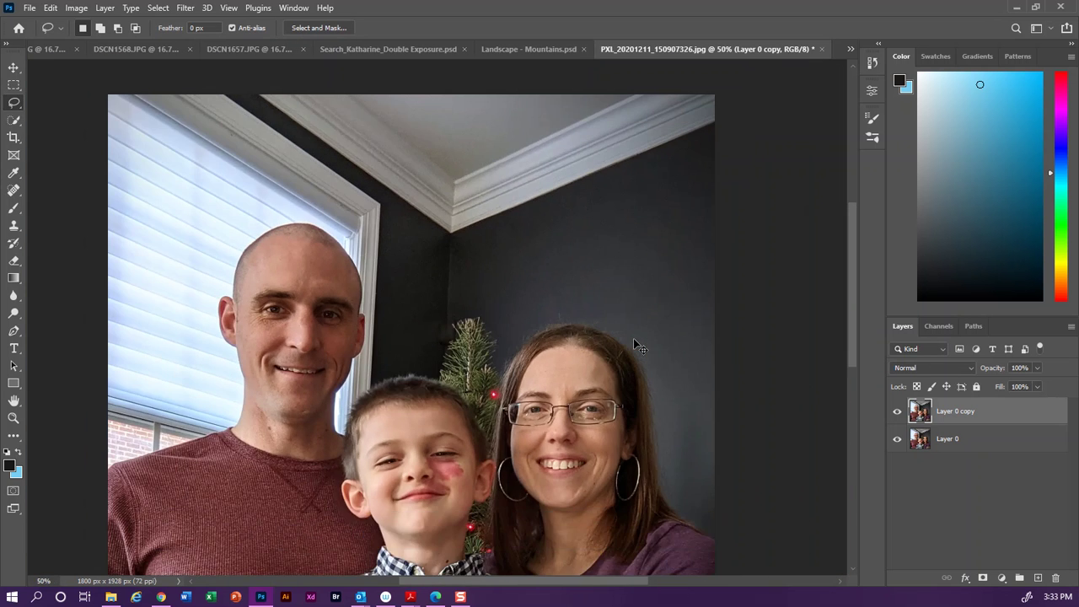
pyautogui.hotkey('ctrl', '-')
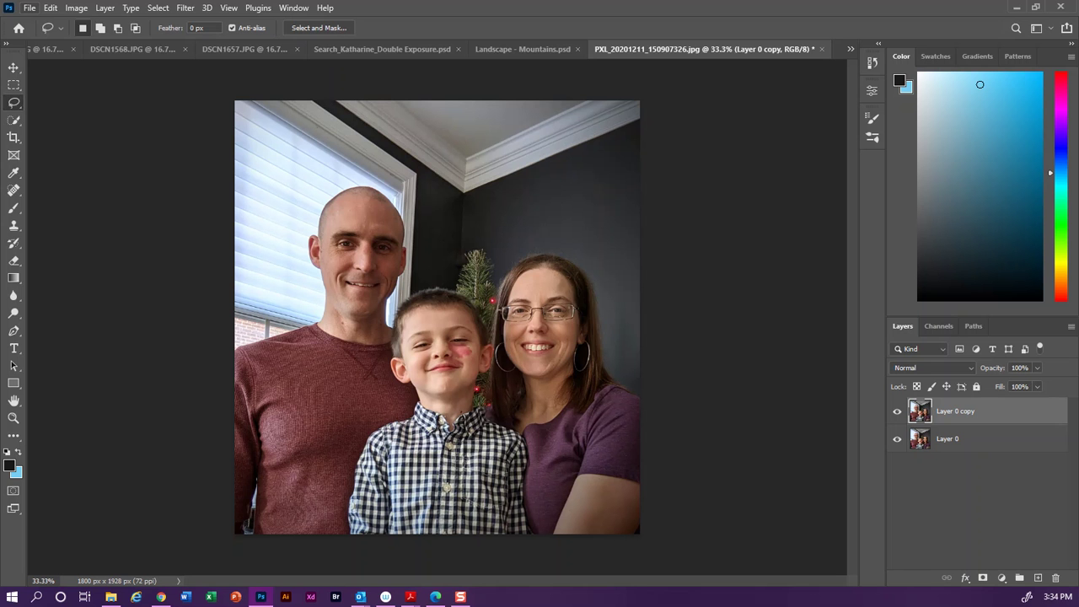
pyautogui.click(29, 8)
# Save the edited photo to Downloads as a JPEG under a new file name, accepting the JPEG options.
pyautogui.click(49, 168)
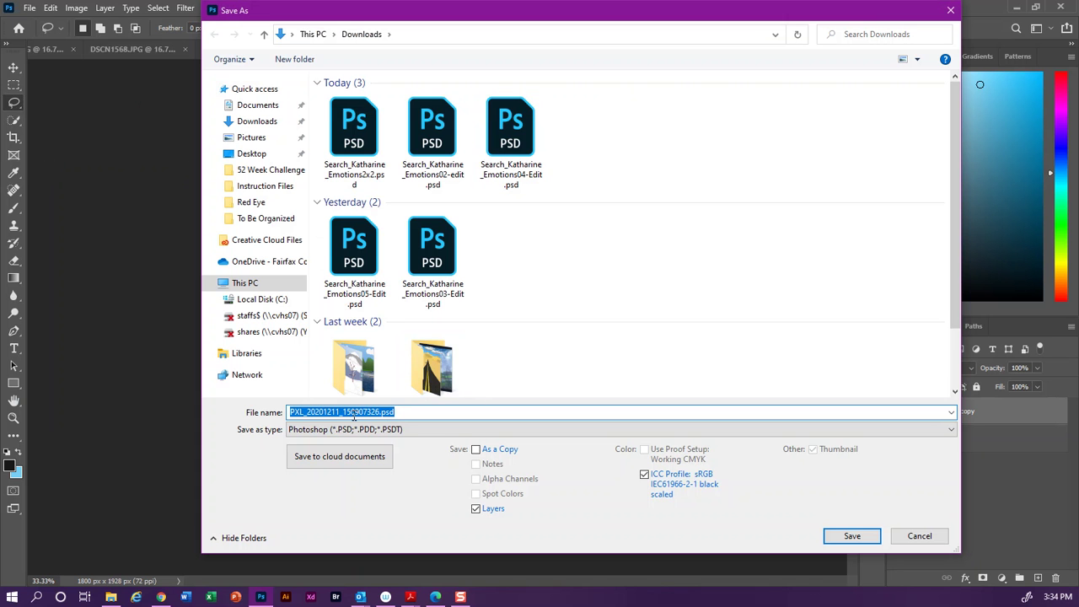
pyautogui.write('S')
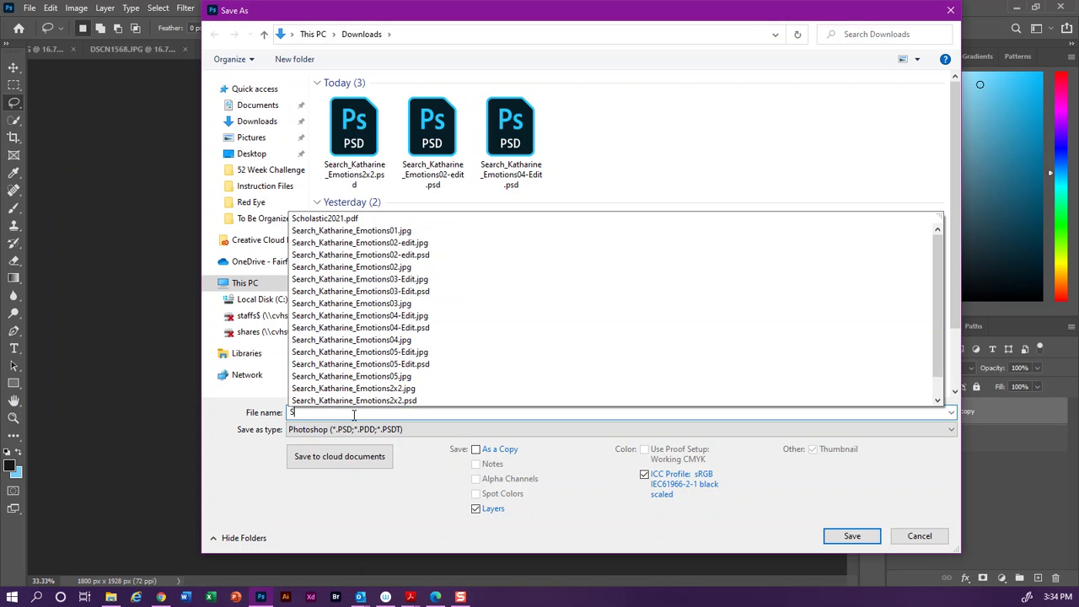
pyautogui.write('earch_Katharin')
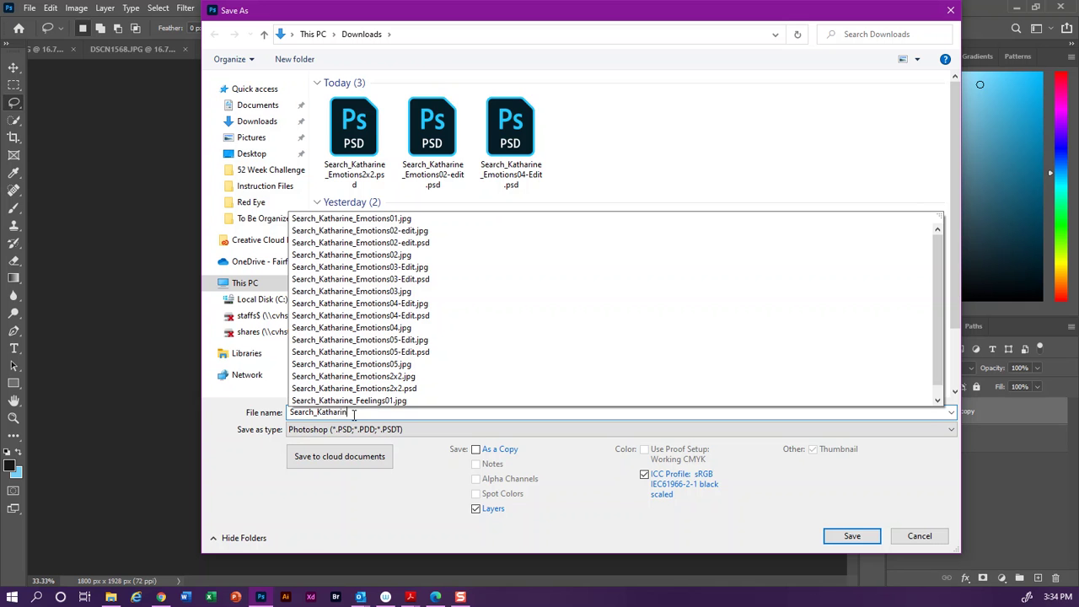
pyautogui.write('e_ContentAware')
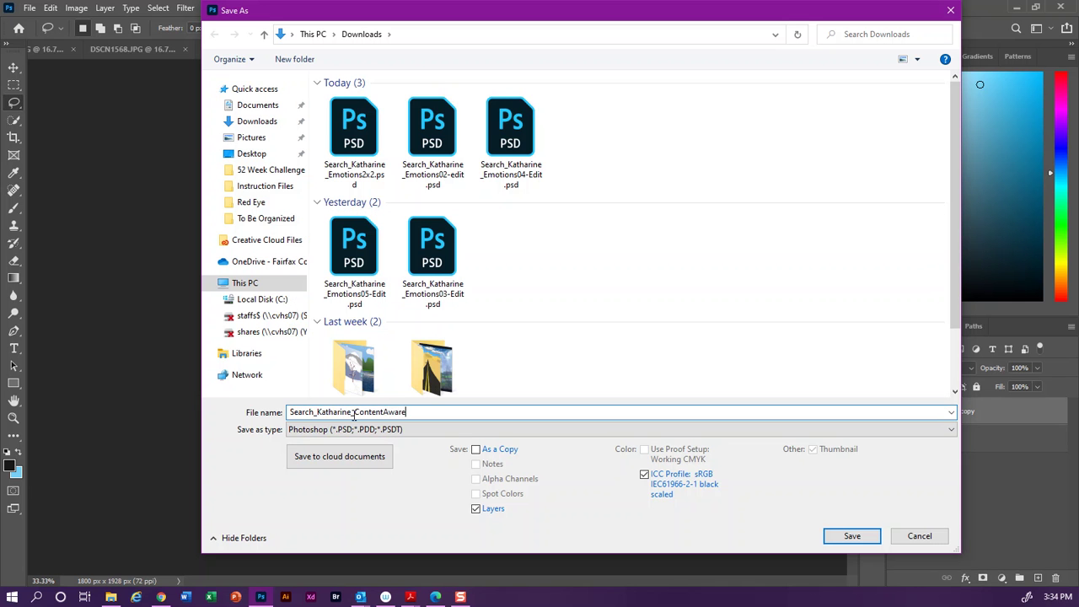
pyautogui.click(354, 430)
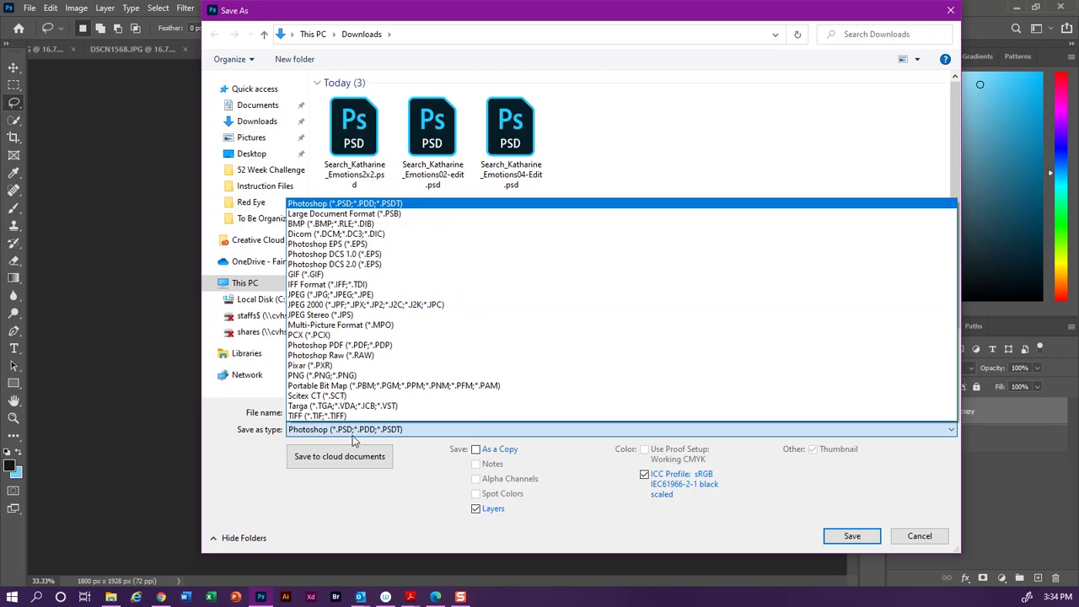
pyautogui.click(336, 301)
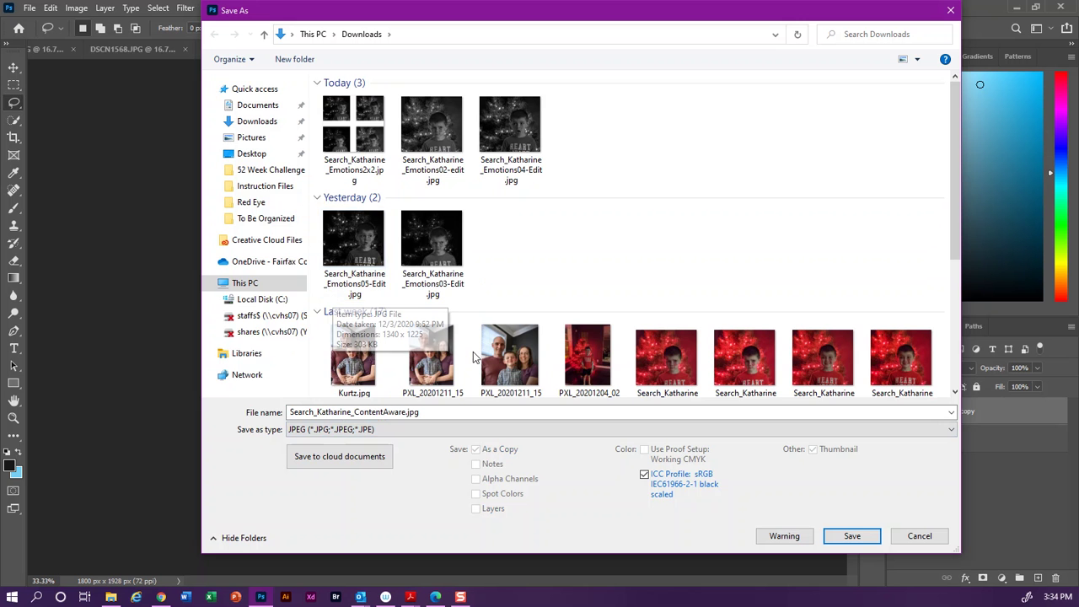
pyautogui.click(850, 536)
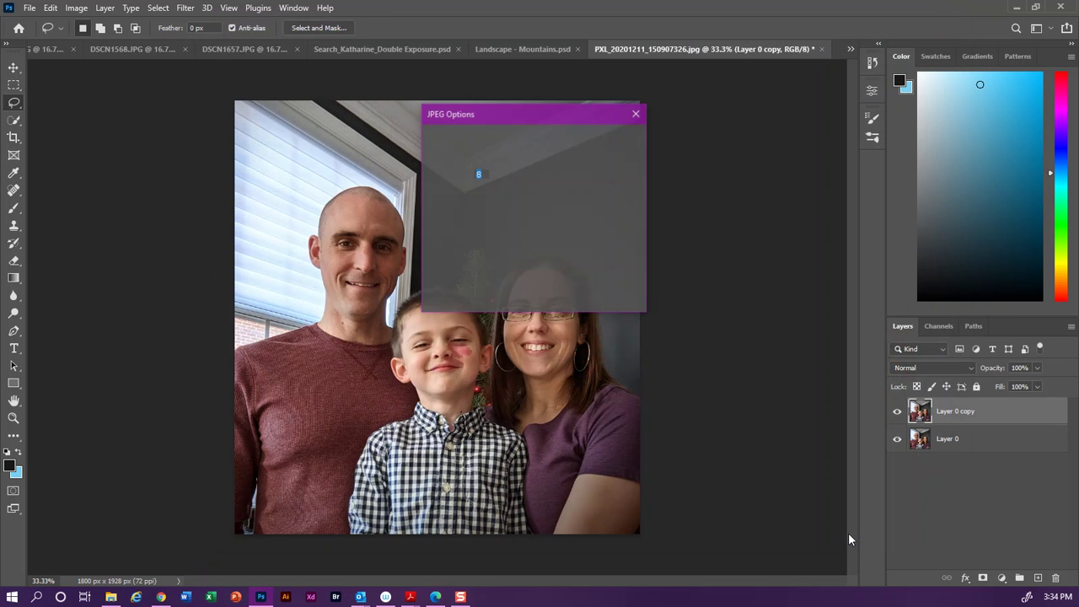
pyautogui.click(608, 139)
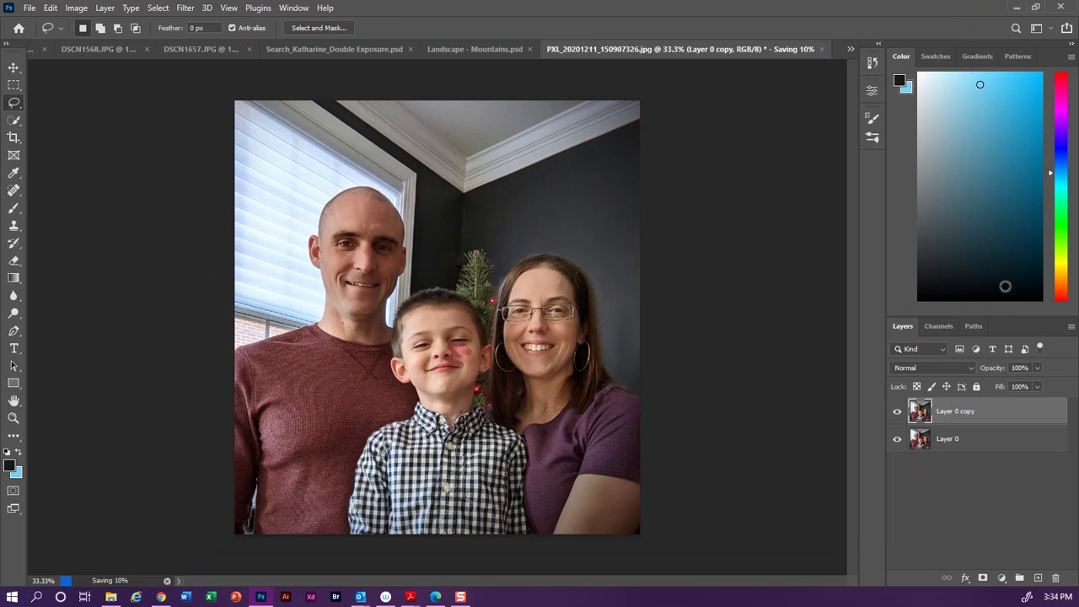